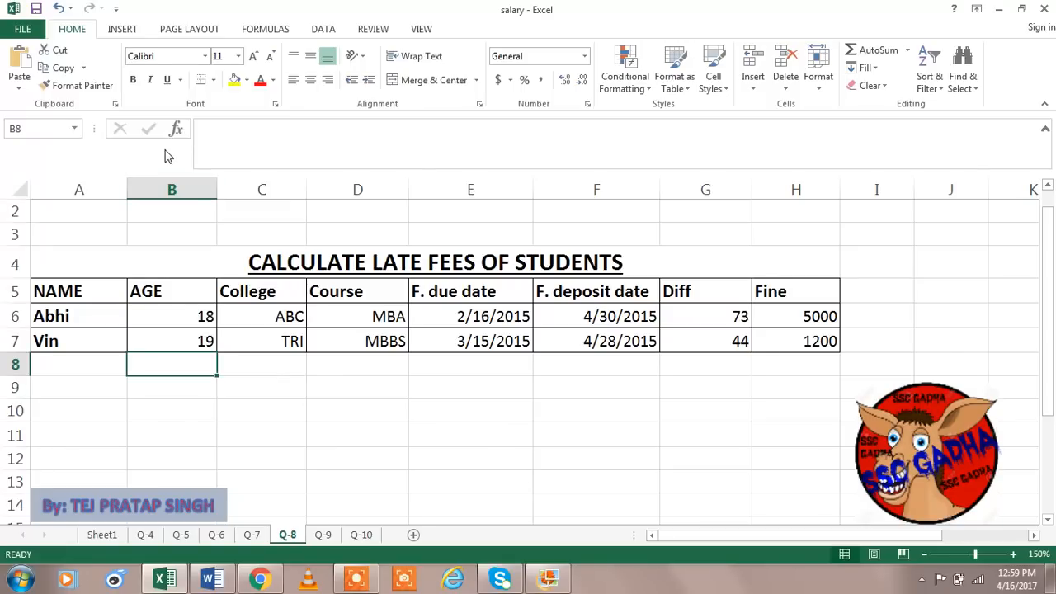
Set custom page margins for the Q-8 sheet: left 1.5, right 0.9 and top 0.56 inches.
{"action": "left_click", "coordinate": [190, 30]}
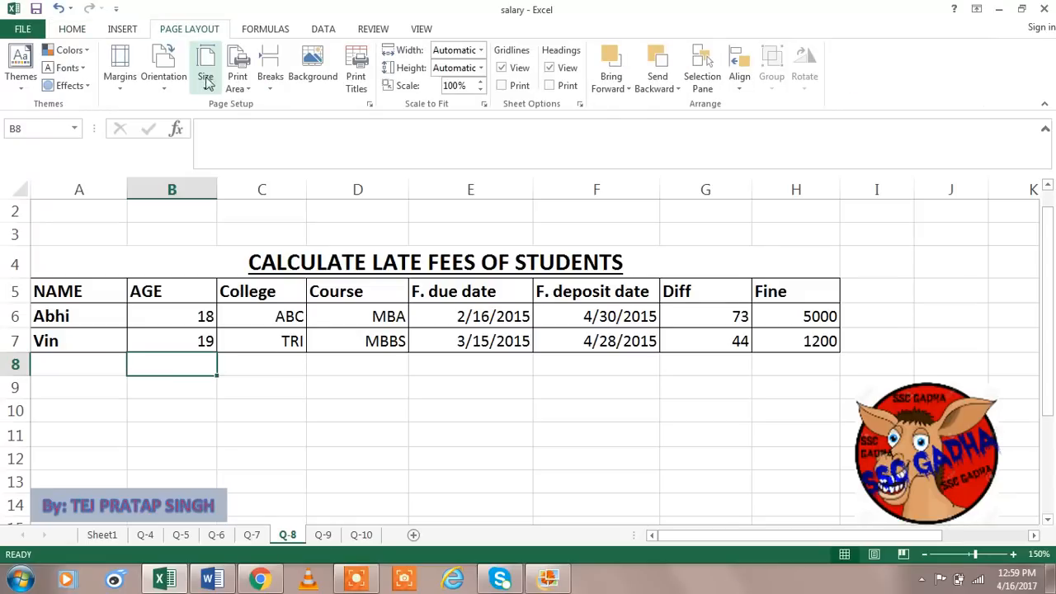
{"action": "left_click", "coordinate": [128, 95]}
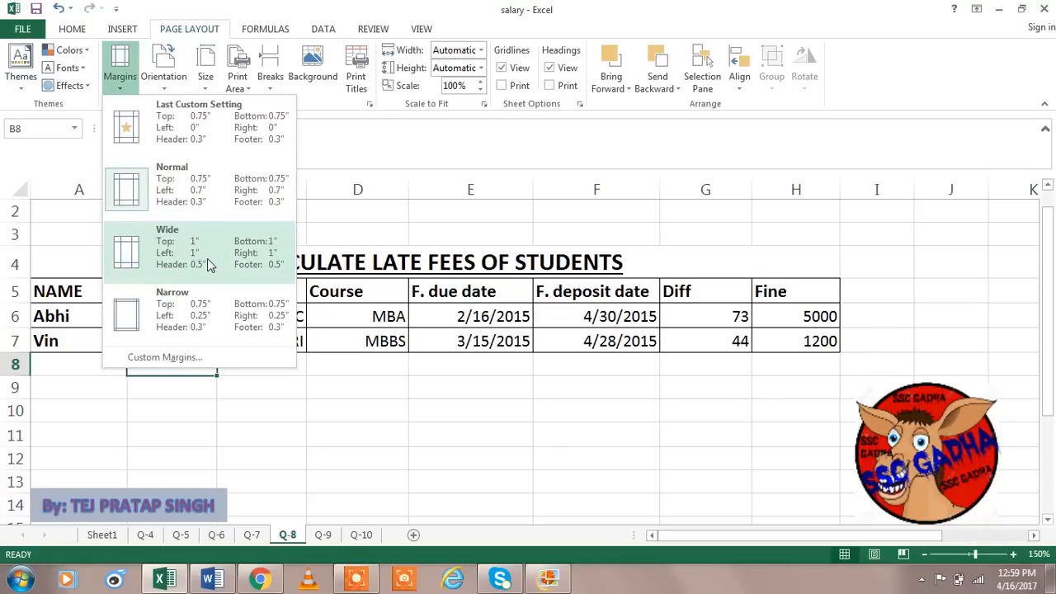
{"action": "left_click", "coordinate": [198, 361]}
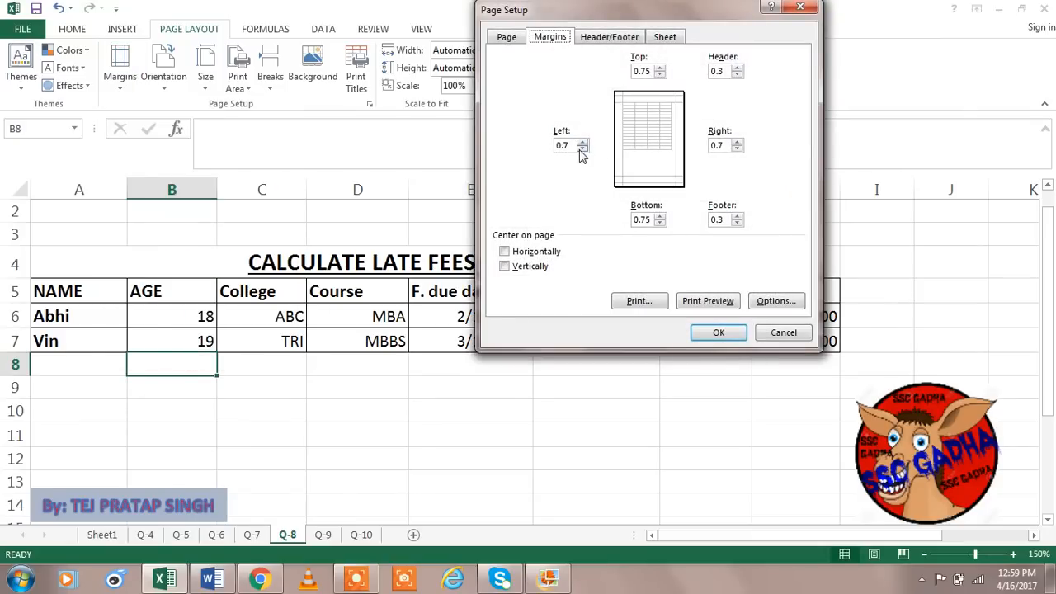
{"action": "left_click", "coordinate": [573, 145]}
{"action": "left_click", "coordinate": [726, 145]}
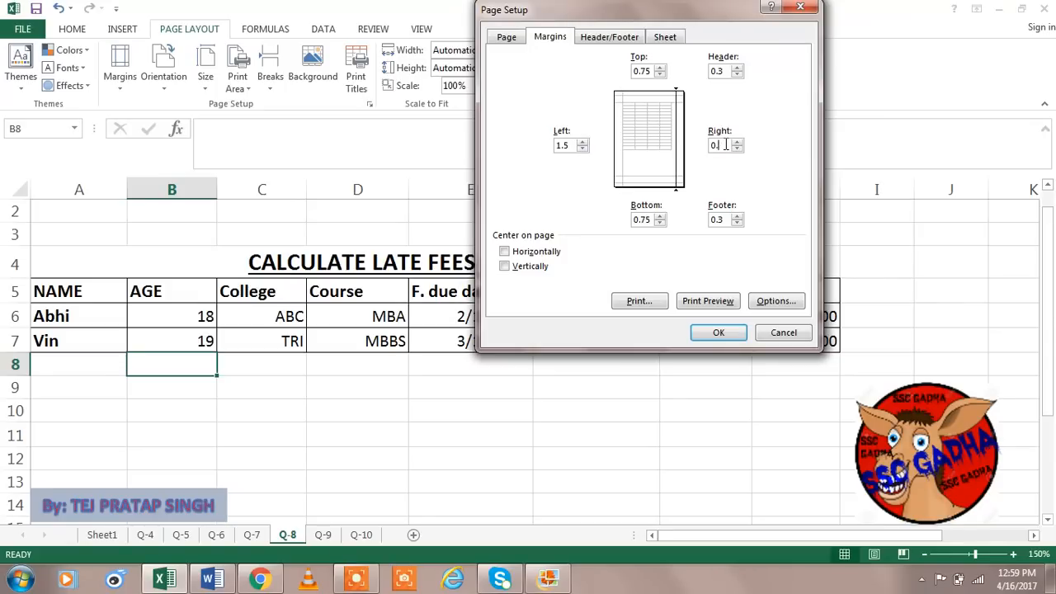
{"action": "key", "text": "BackSpace"}
{"action": "left_click", "coordinate": [650, 71]}
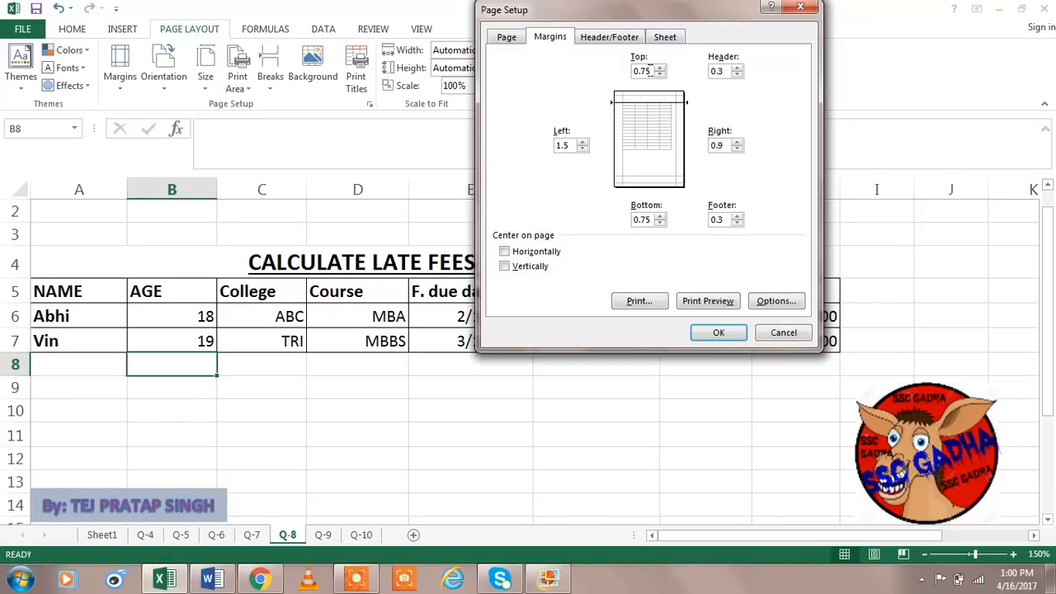
{"action": "key", "text": "BackSpace"}
{"action": "left_click", "coordinate": [720, 333]}
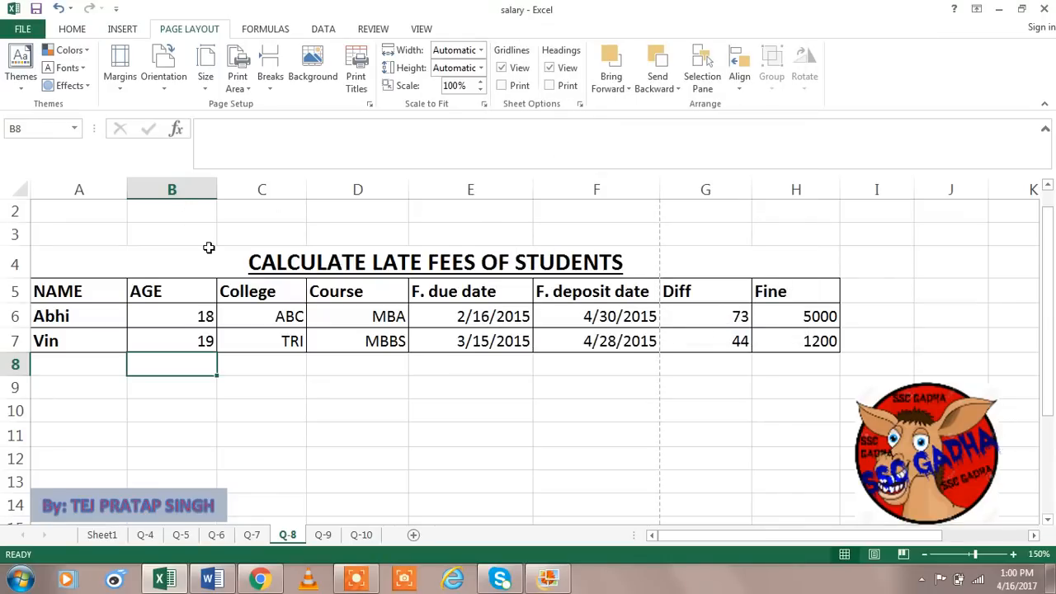
Open the print preview of the late fees sheet and set its page orientation to Landscape.
{"action": "left_click", "coordinate": [168, 92]}
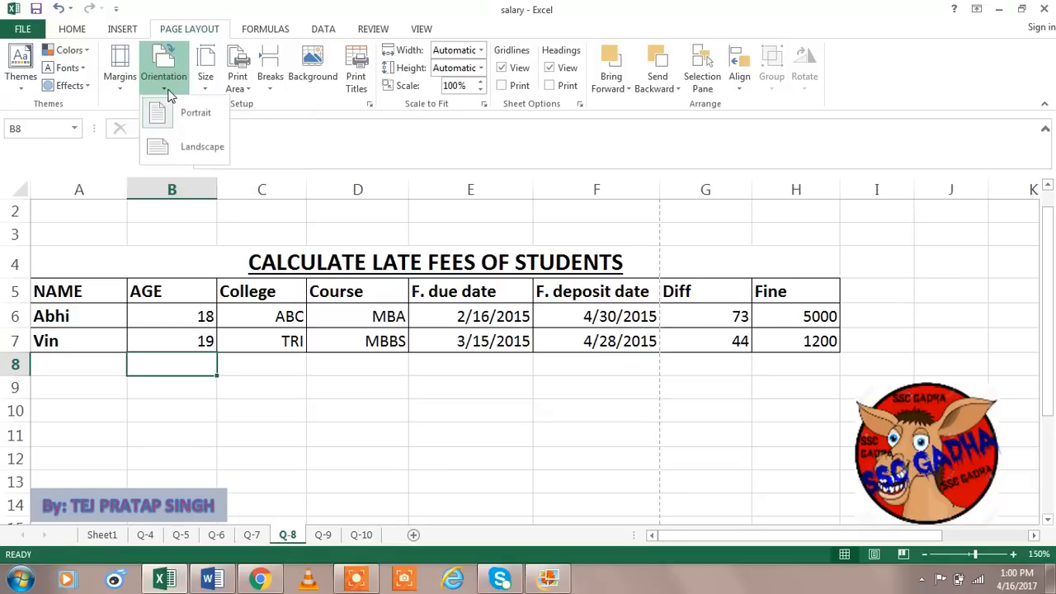
{"action": "left_click", "coordinate": [183, 149]}
{"action": "left_click", "coordinate": [38, 31]}
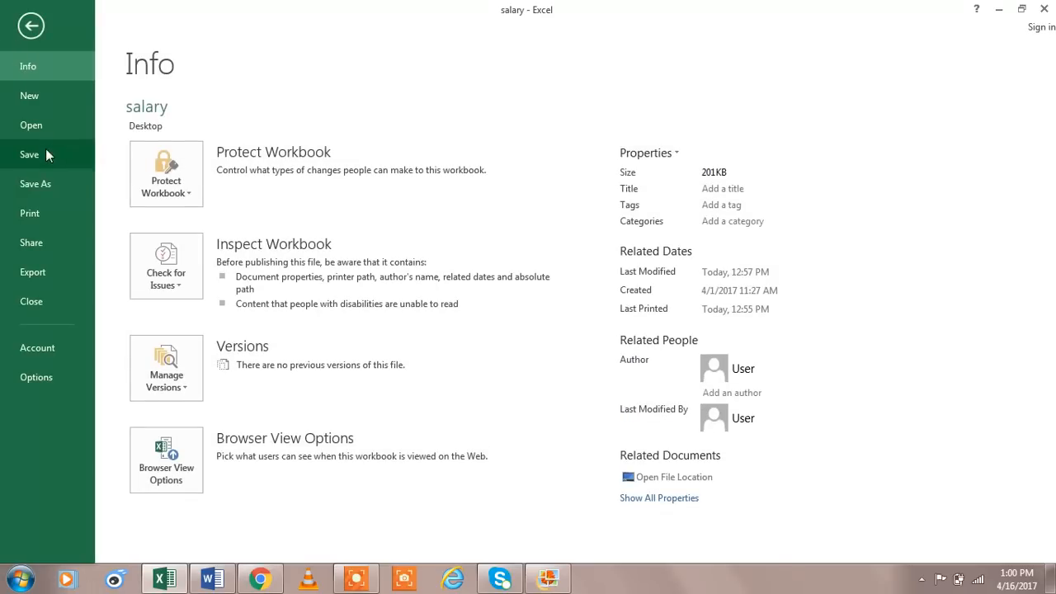
{"action": "left_click", "coordinate": [30, 214]}
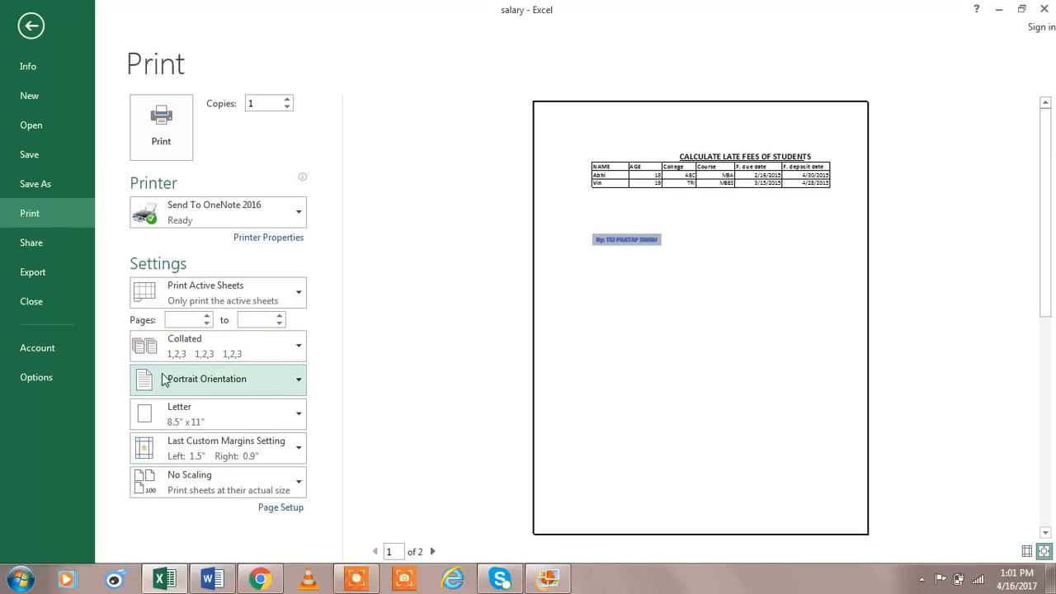
{"action": "left_click", "coordinate": [299, 379]}
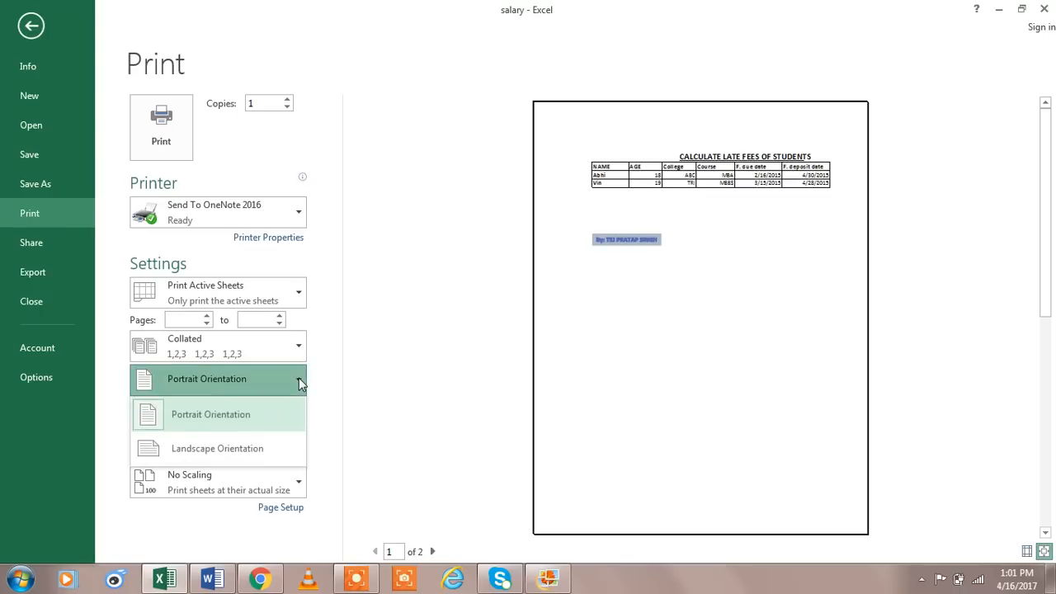
{"action": "left_click", "coordinate": [273, 451]}
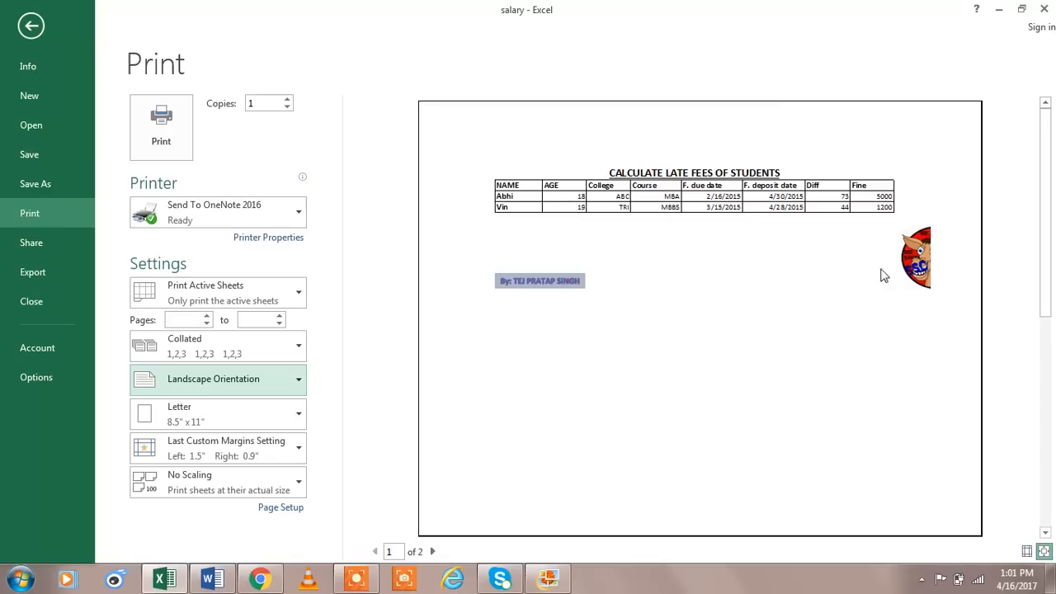
Set the custom left and right page margins to 0.5 inches each from the print settings.
{"action": "left_click", "coordinate": [299, 452]}
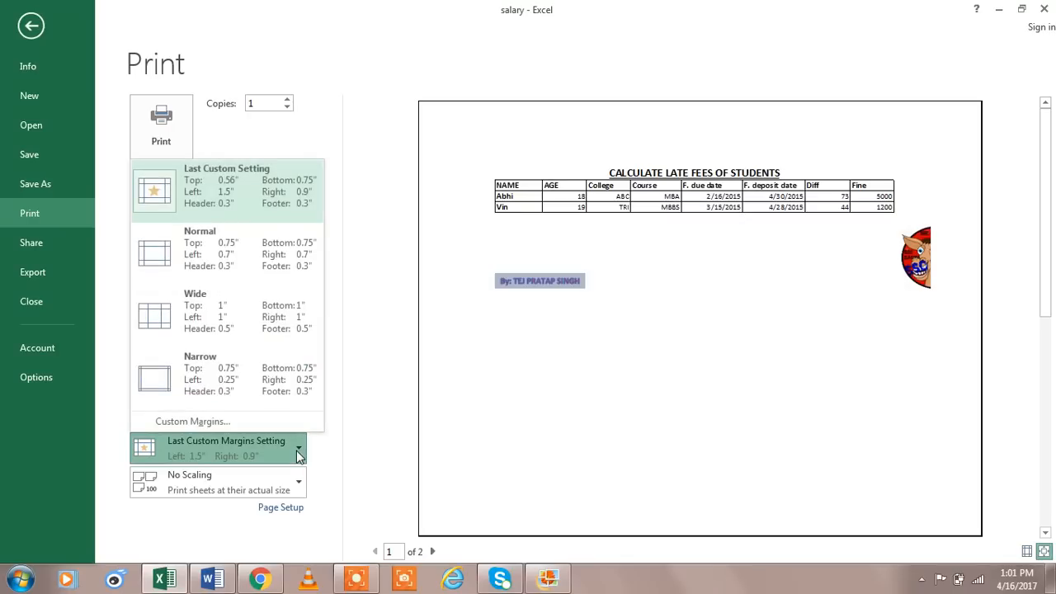
{"action": "left_click", "coordinate": [225, 421]}
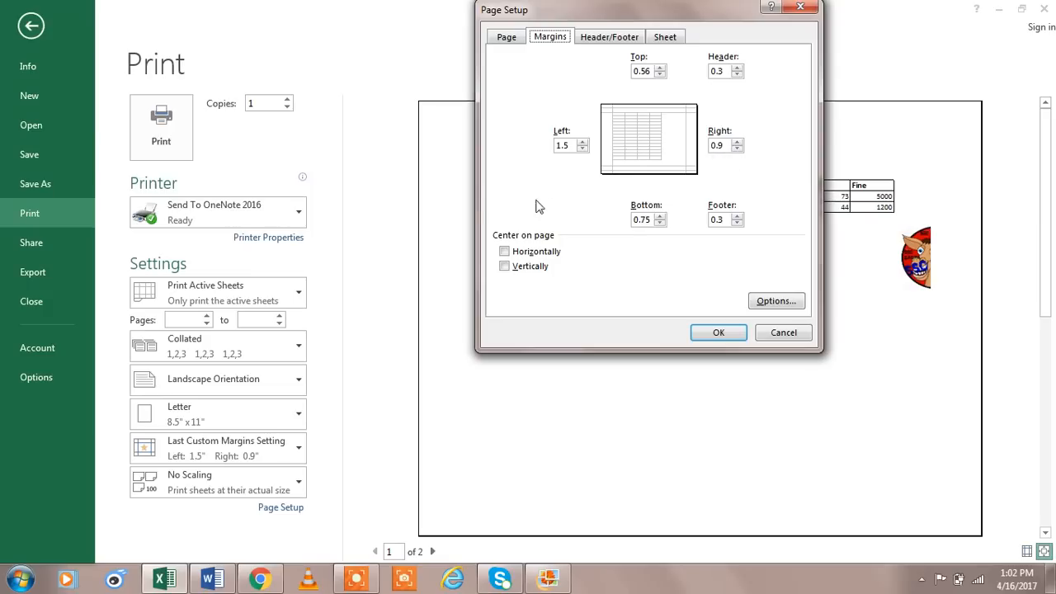
{"action": "double_click", "coordinate": [562, 145]}
{"action": "type", "text": "1"}
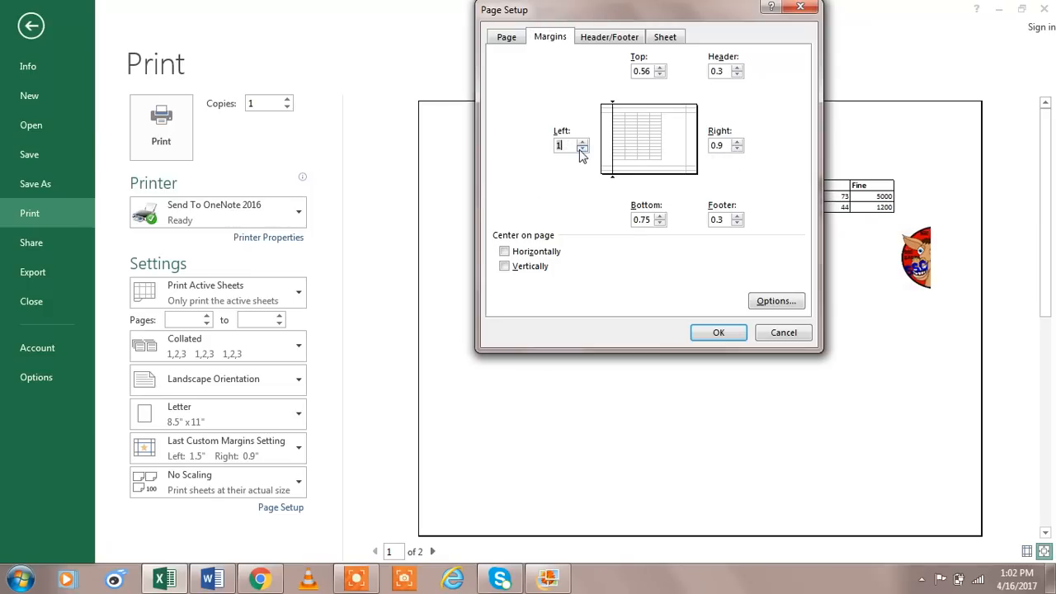
{"action": "left_click", "coordinate": [582, 150]}
{"action": "left_click", "coordinate": [582, 149]}
{"action": "left_click", "coordinate": [560, 147]}
{"action": "left_click", "coordinate": [730, 147]}
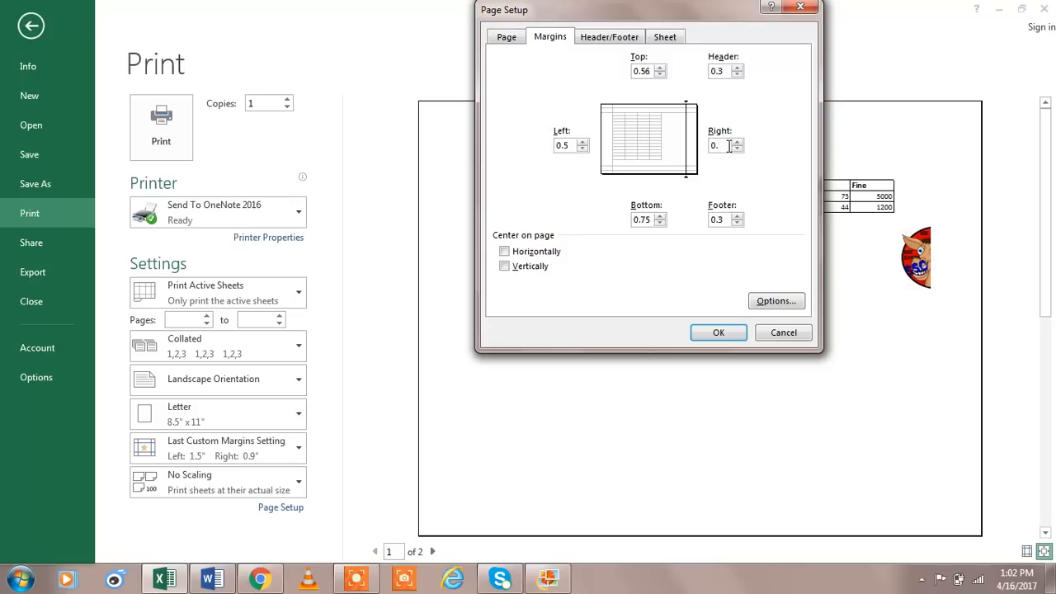
{"action": "left_click", "coordinate": [718, 333]}
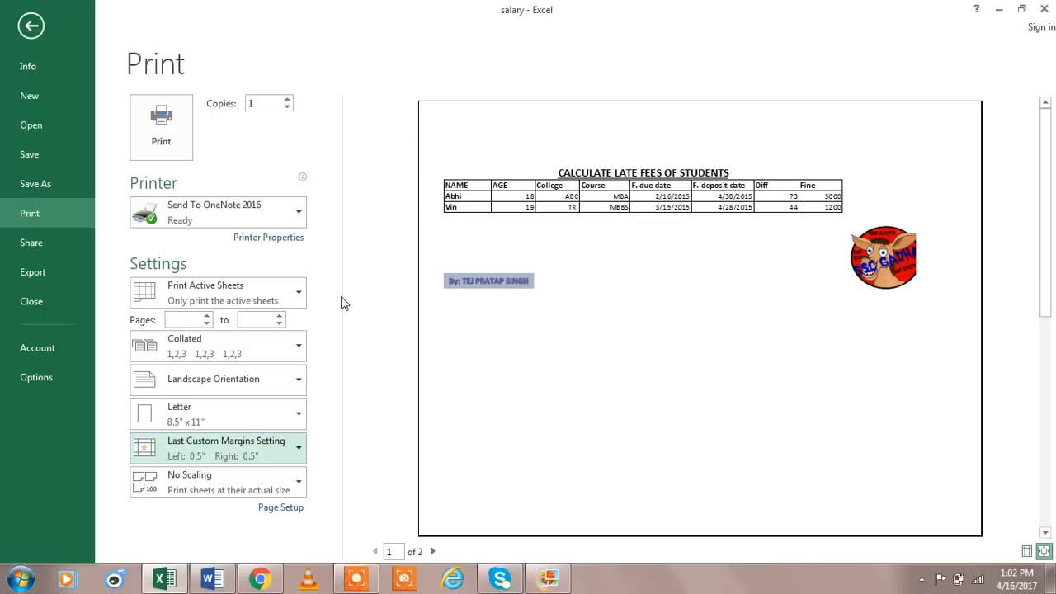
Set the print paper size to A4 and return to the worksheet.
{"action": "left_click", "coordinate": [299, 416]}
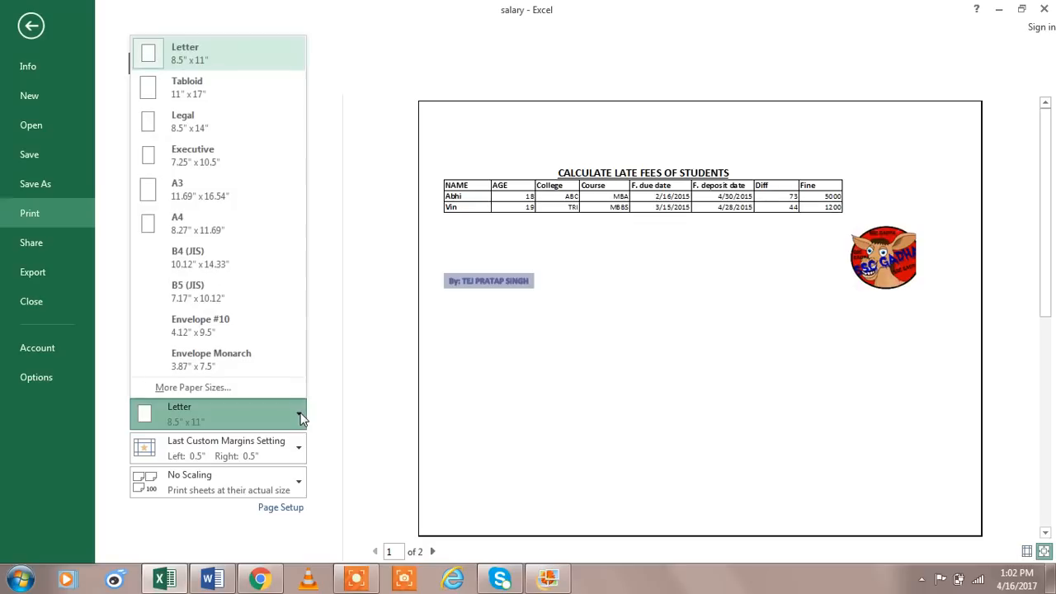
{"action": "left_click", "coordinate": [259, 228]}
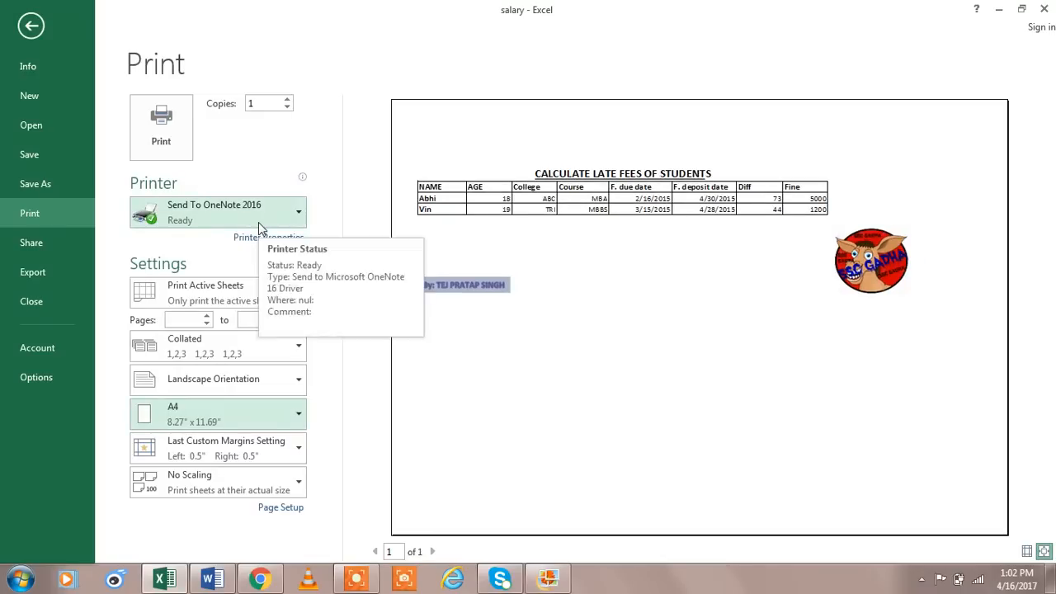
{"action": "left_click", "coordinate": [38, 25]}
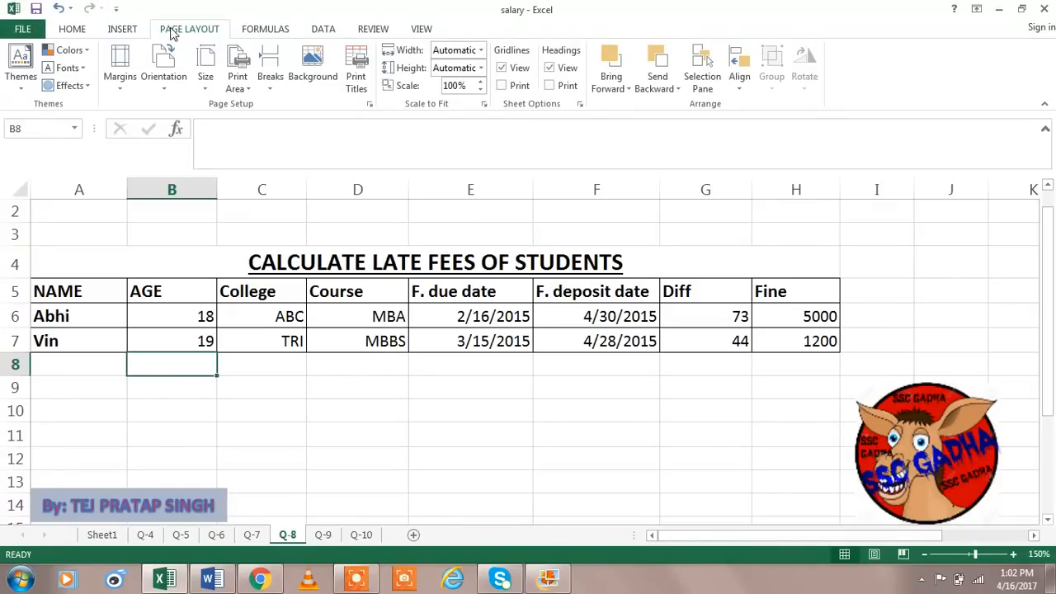
Review the sheet's custom margins, orientation and paper size options, choosing A4 again as the paper size.
{"action": "left_click", "coordinate": [128, 92]}
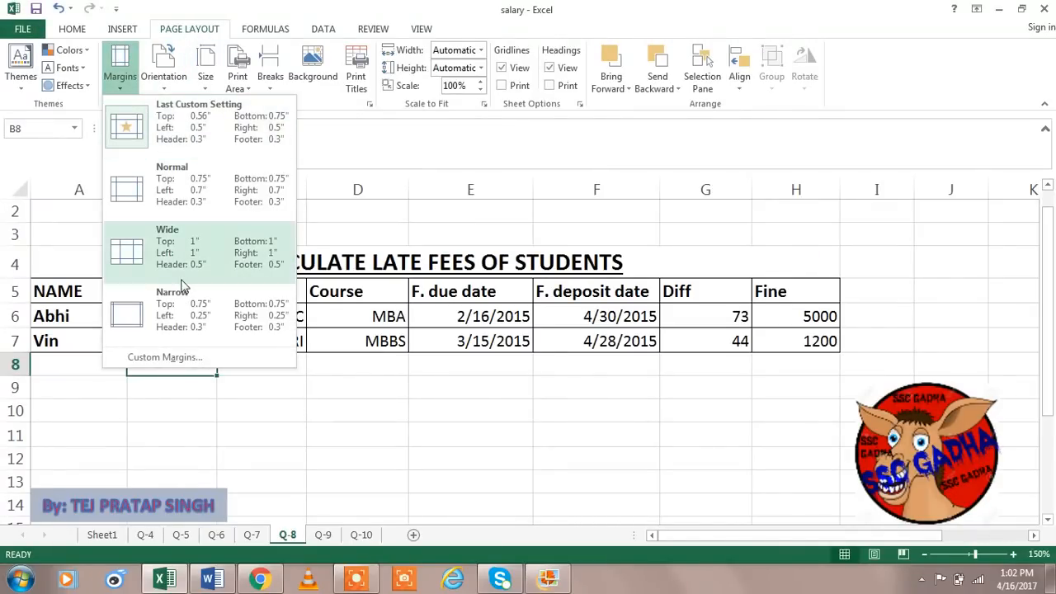
{"action": "left_click", "coordinate": [176, 358]}
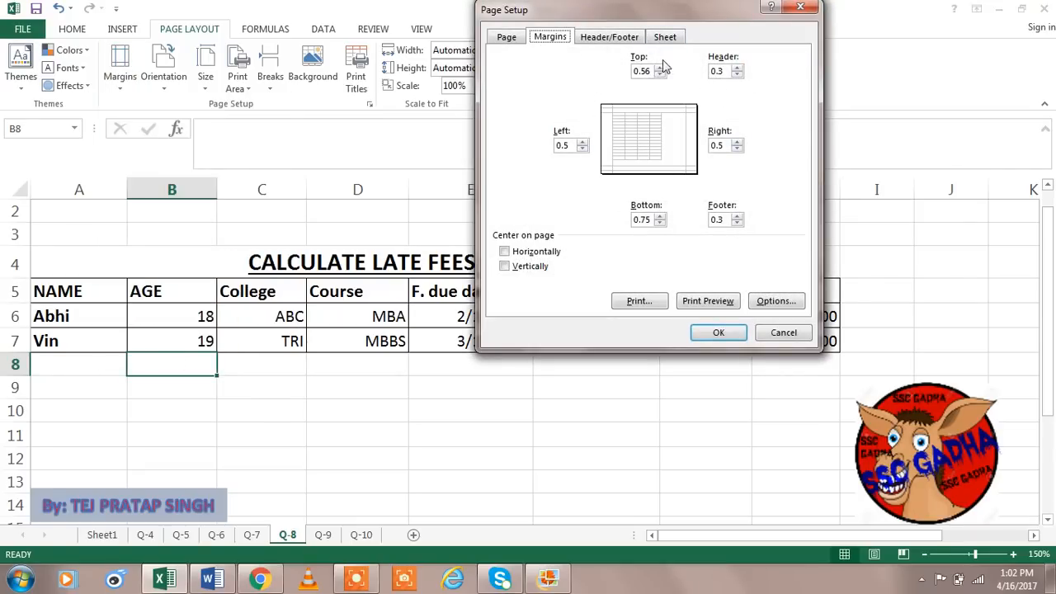
{"action": "key", "text": "Escape"}
{"action": "left_click", "coordinate": [175, 89]}
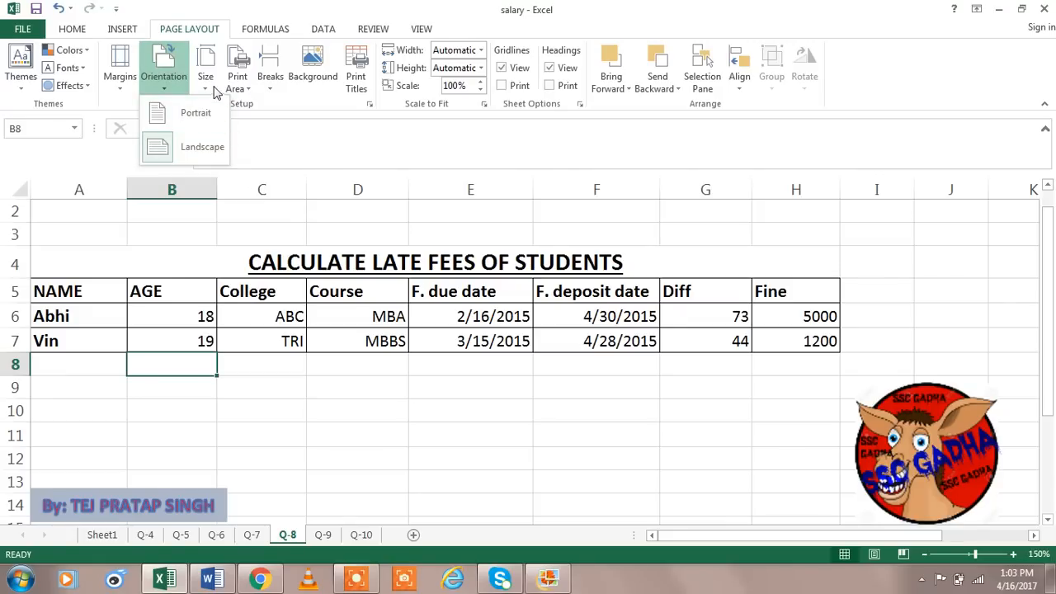
{"action": "left_click", "coordinate": [213, 87]}
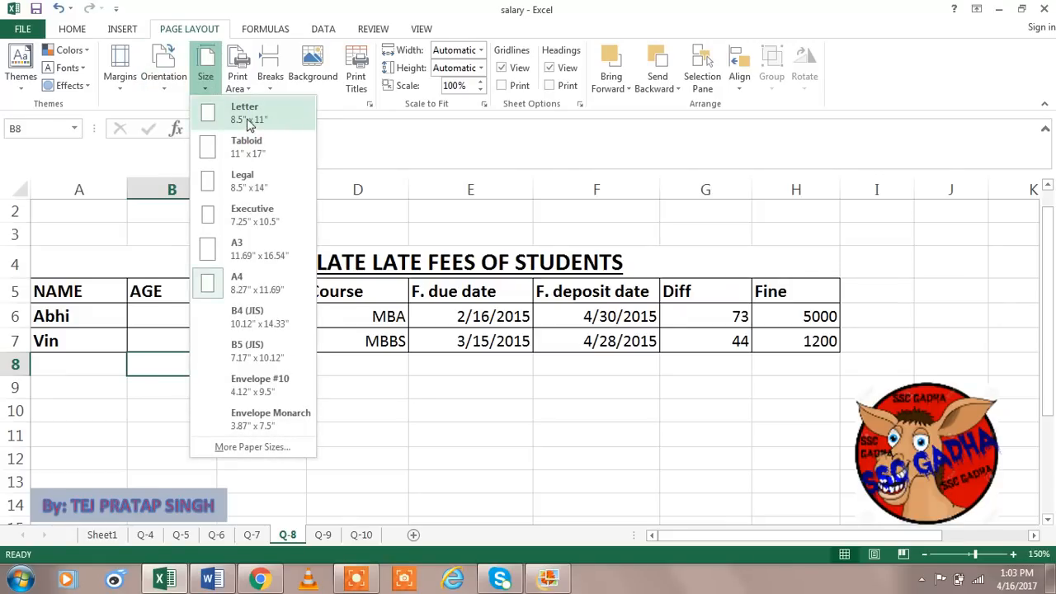
{"action": "left_click", "coordinate": [261, 286]}
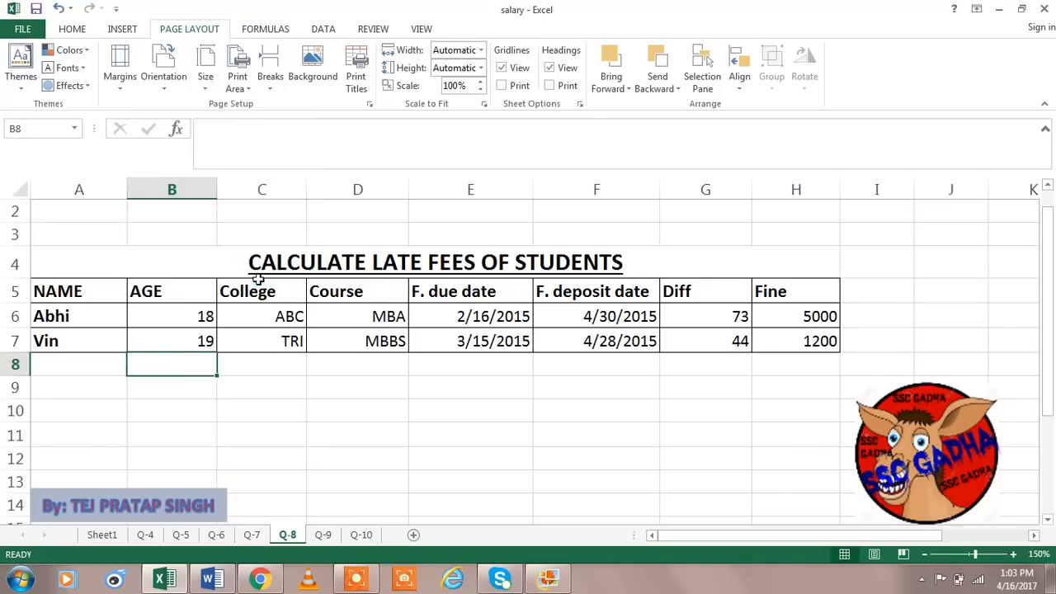